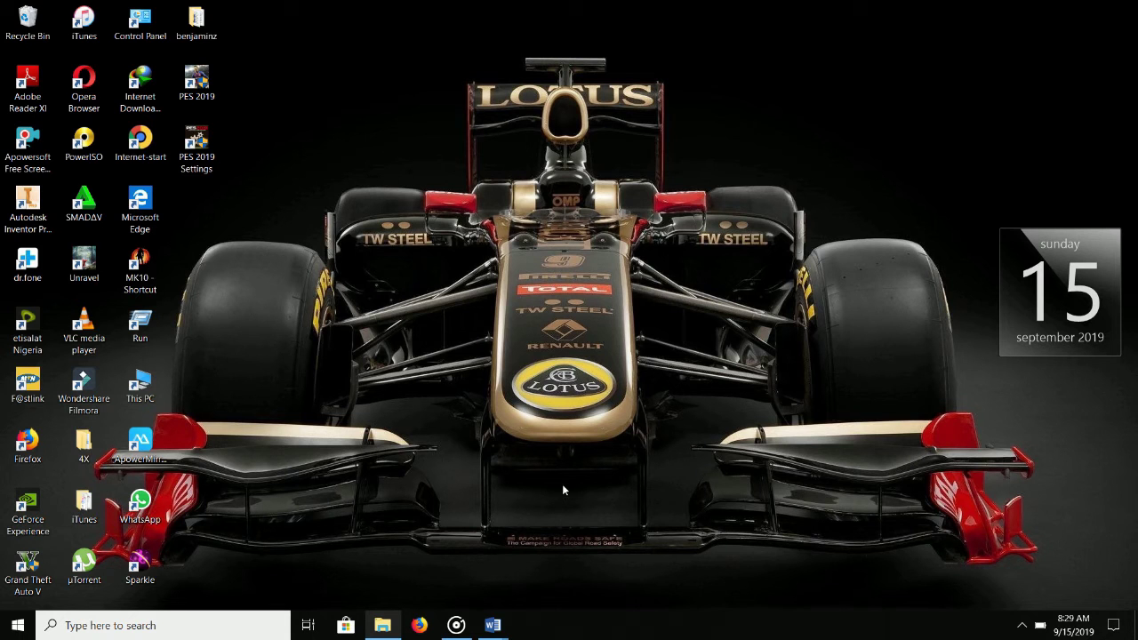
# Bring up File Explorer on HOARD's Movies > New New folder and activate its search box.
pyautogui.click(382, 625)
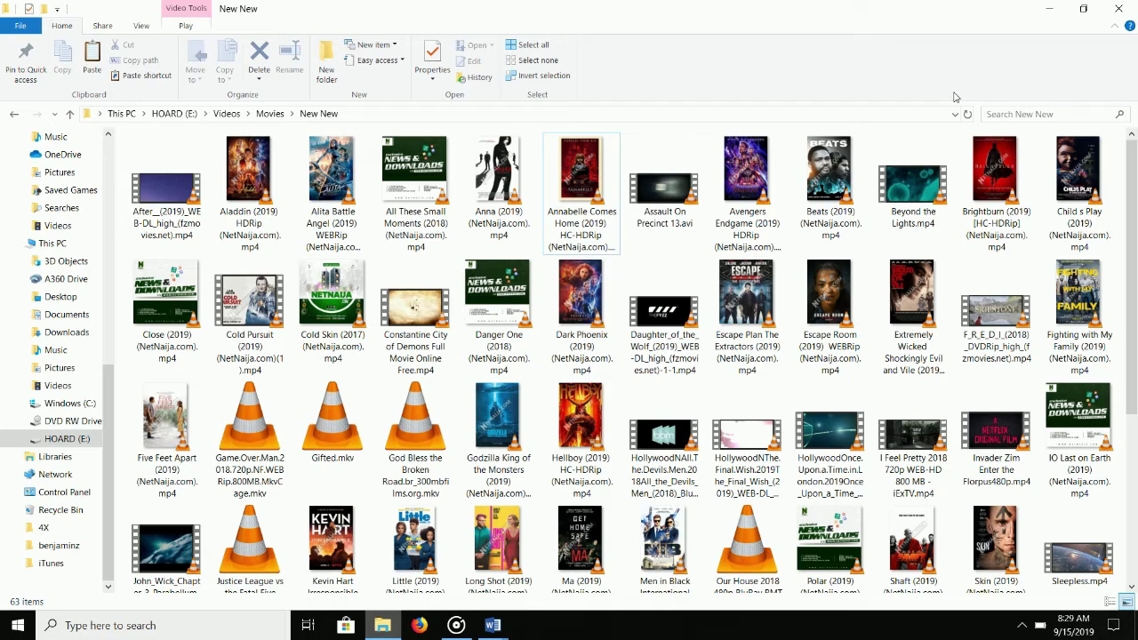
pyautogui.click(1049, 113)
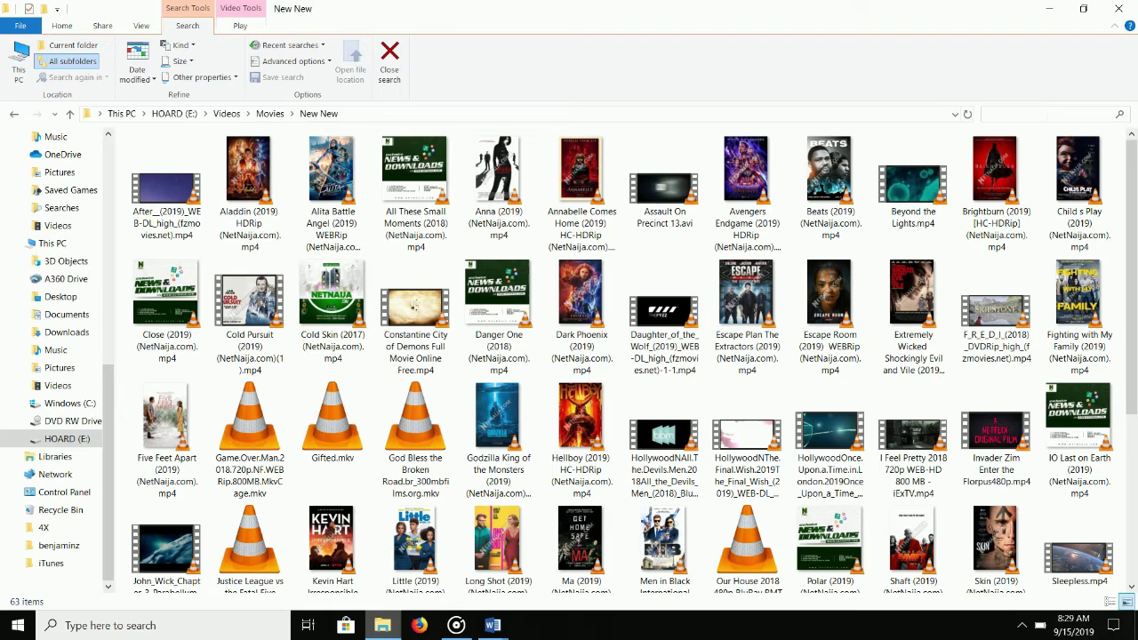
pyautogui.write('.mp')
pyautogui.write('4')
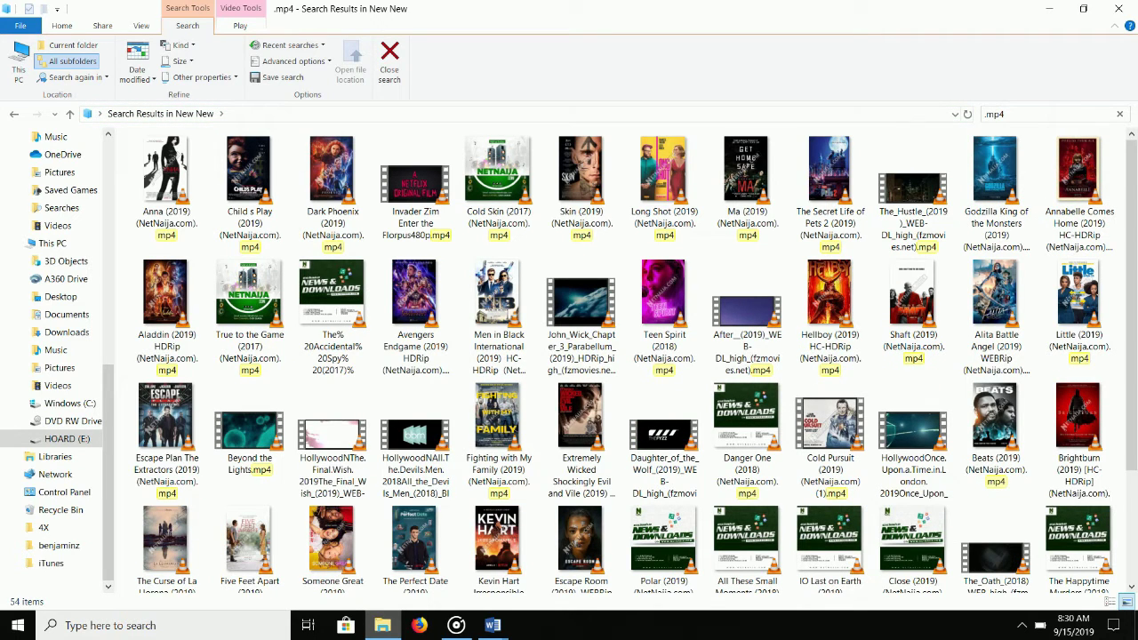
pyautogui.press('BackSpace')
pyautogui.press('BackSpace')
pyautogui.press('BackSpace')
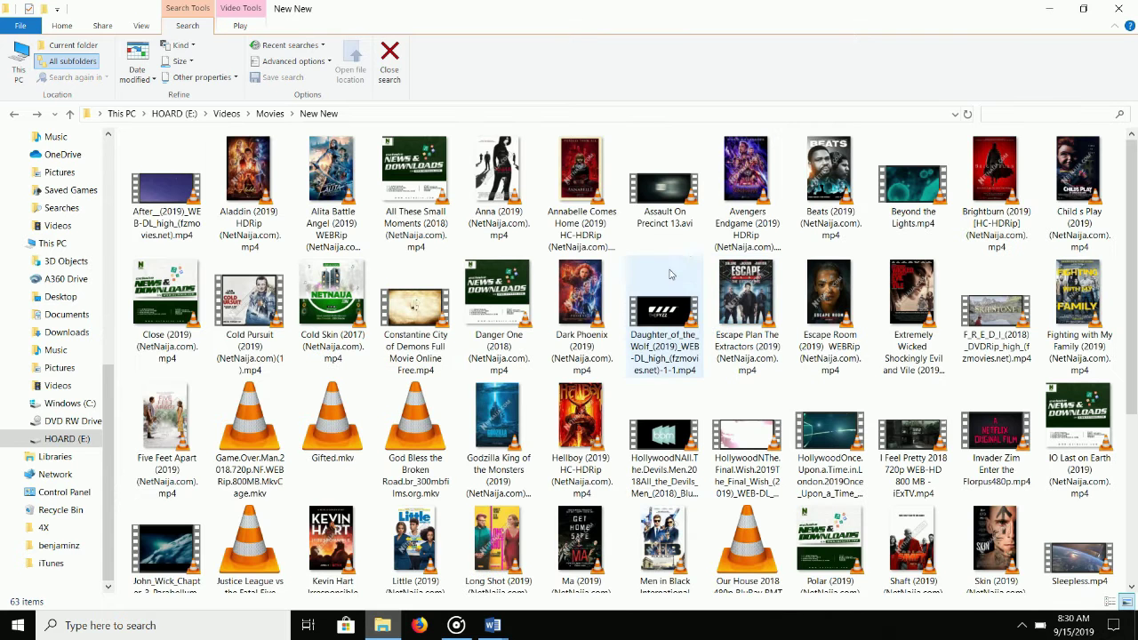
# Choose a Sort by order from the New New folder's context menu to show newest movies first.
pyautogui.rightClick(707, 253)
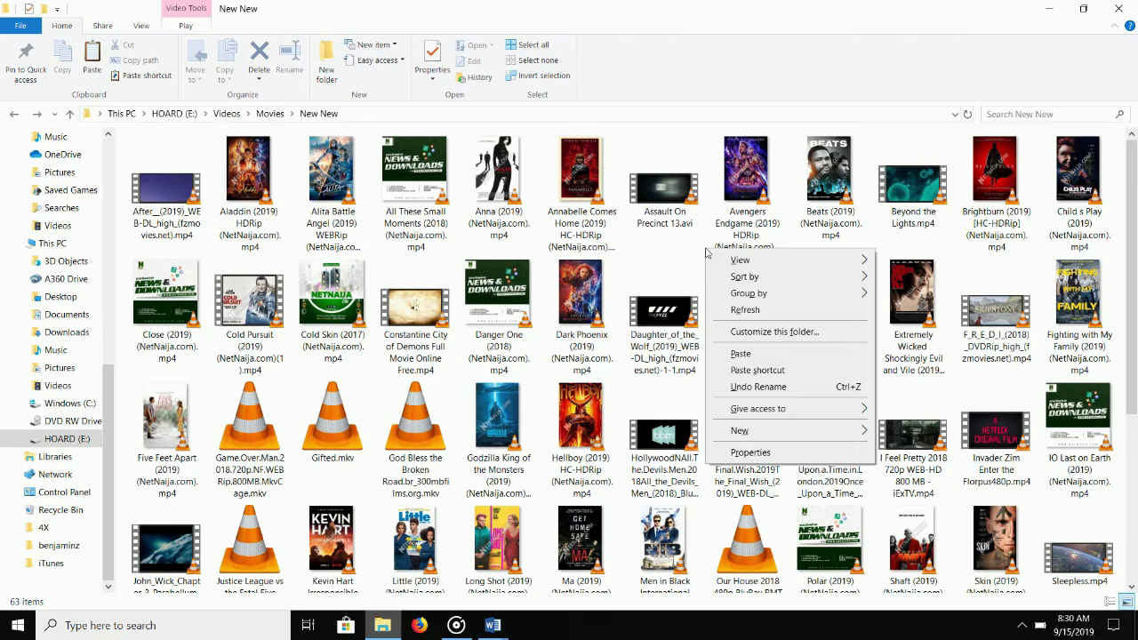
pyautogui.moveTo(744, 276)
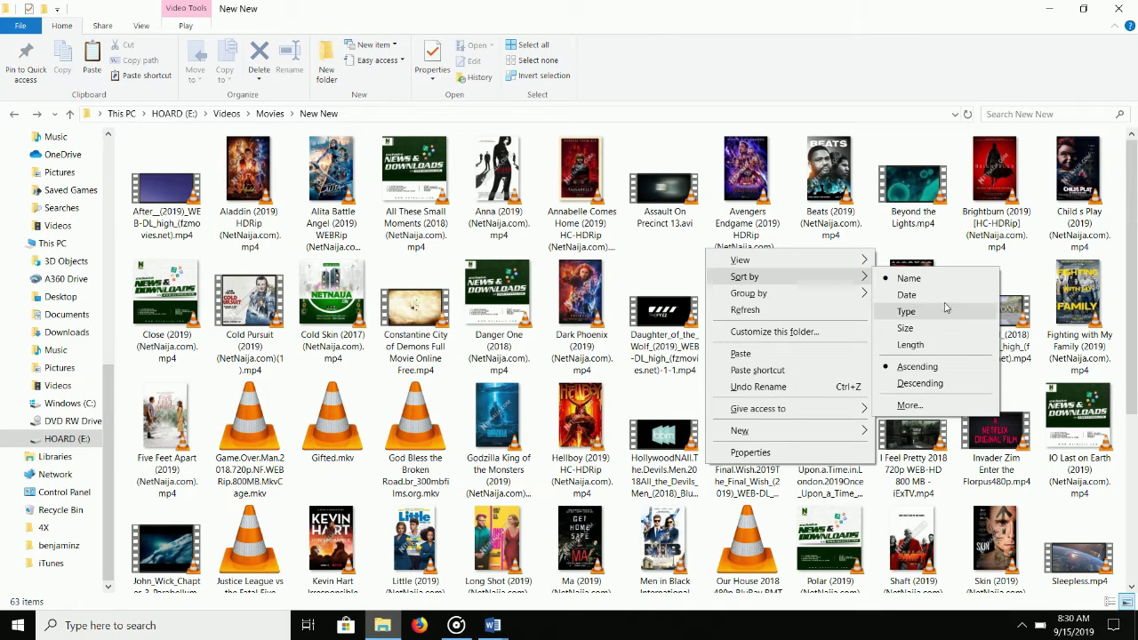
pyautogui.click(924, 311)
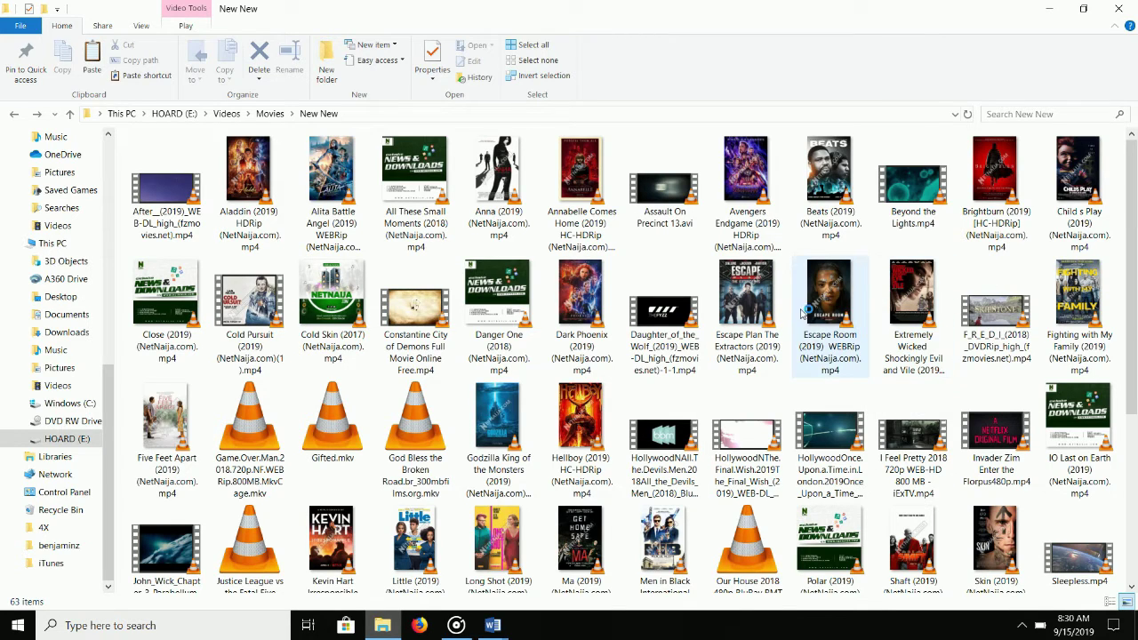